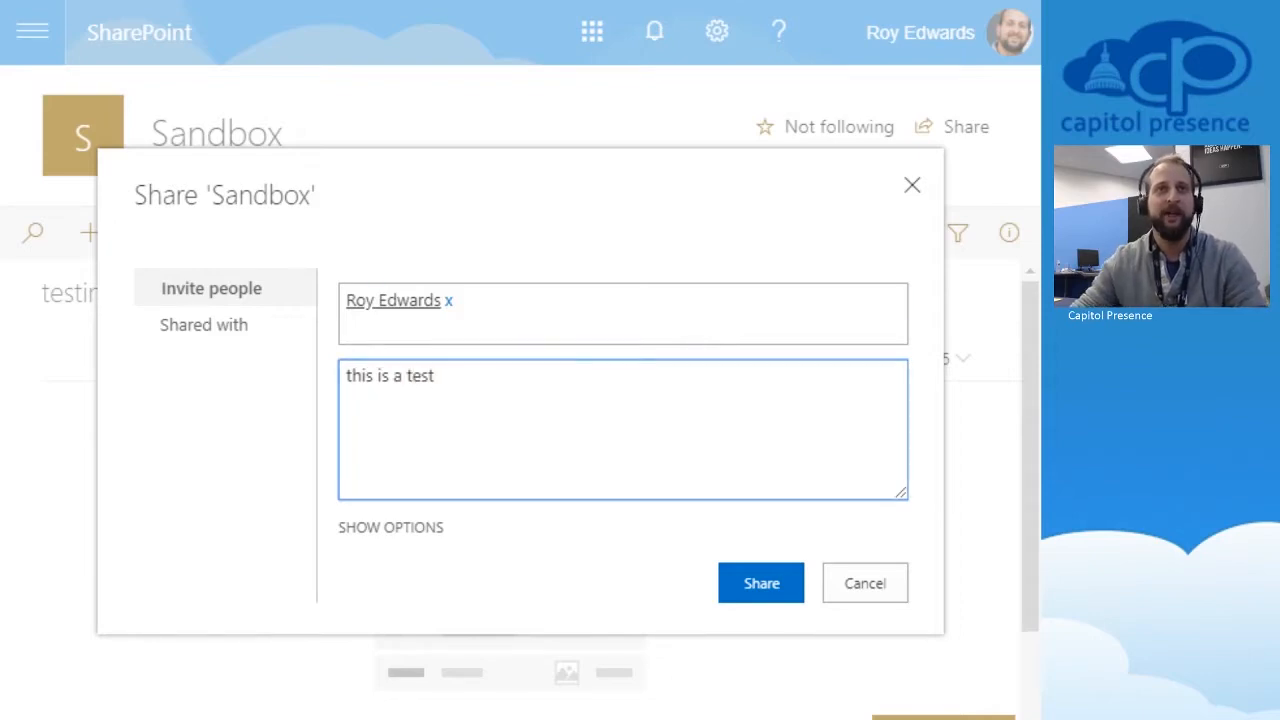
Show the invitation options for sharing the Sandbox site and check the selected permission level.
{"action": "left_click", "coordinate": [390, 527]}
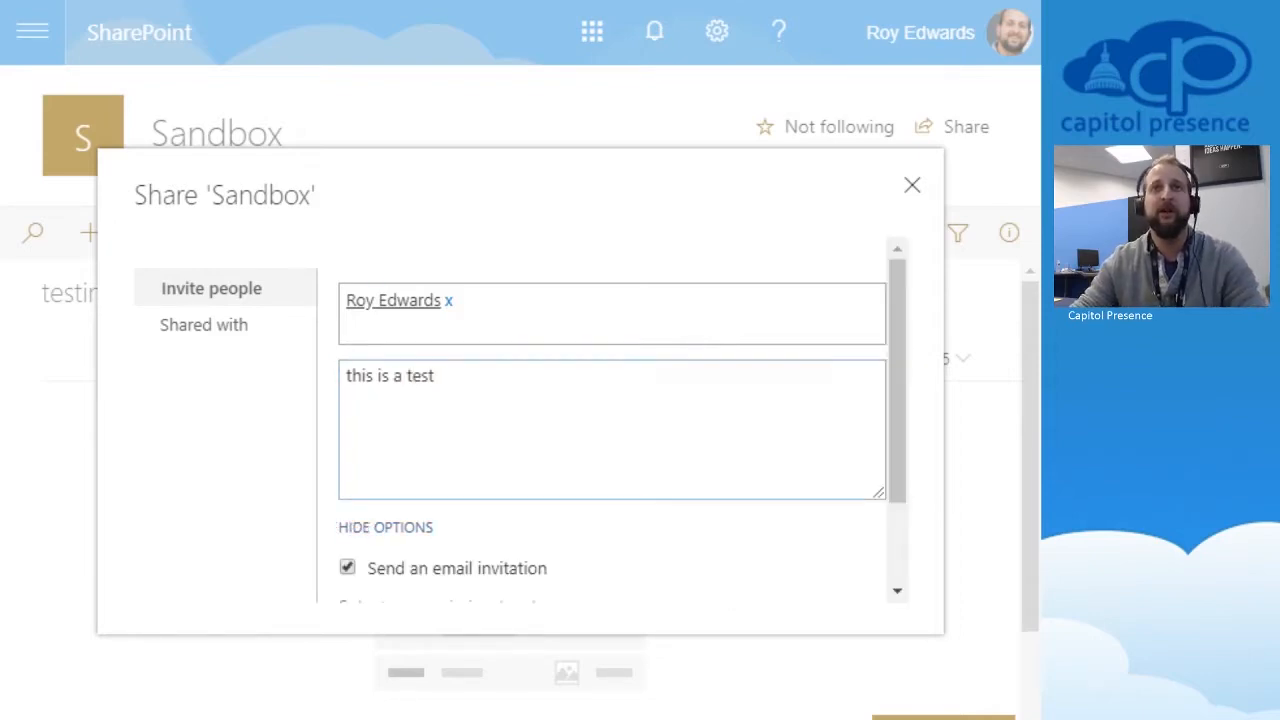
{"action": "scroll", "coordinate": [612, 420], "scroll_direction": "down", "scroll_amount": 2}
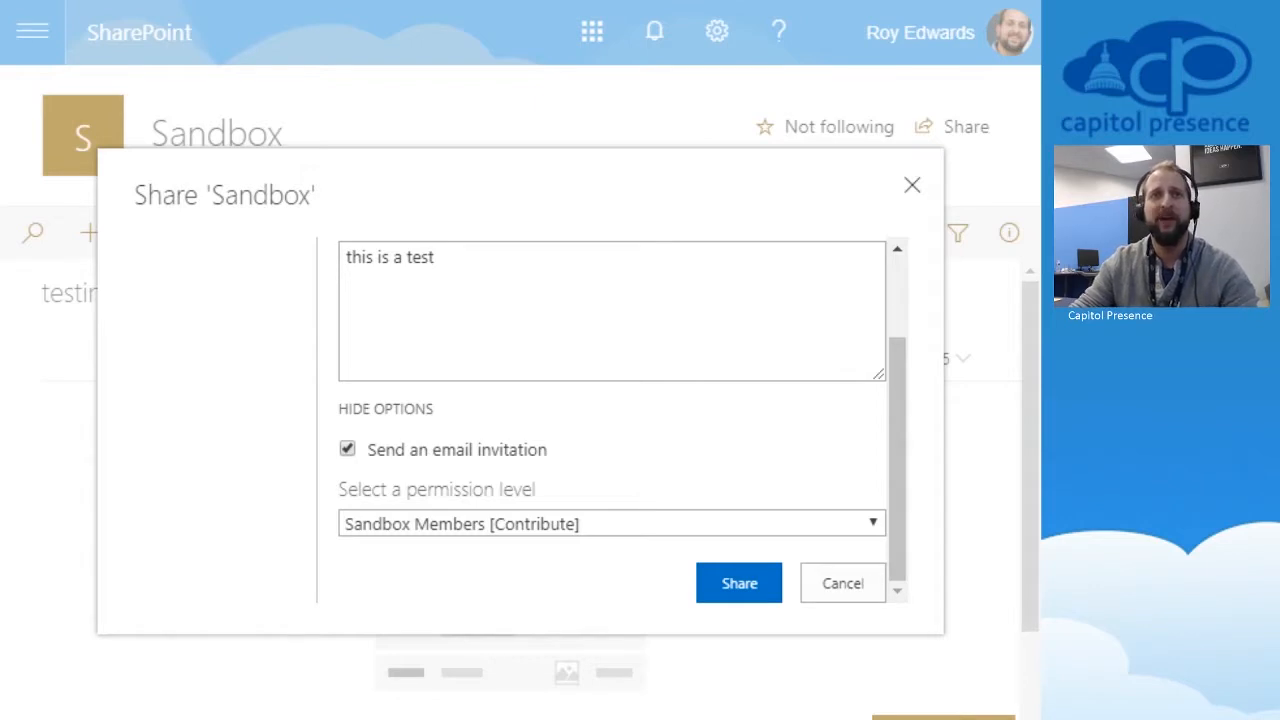
{"action": "left_click", "coordinate": [612, 523]}
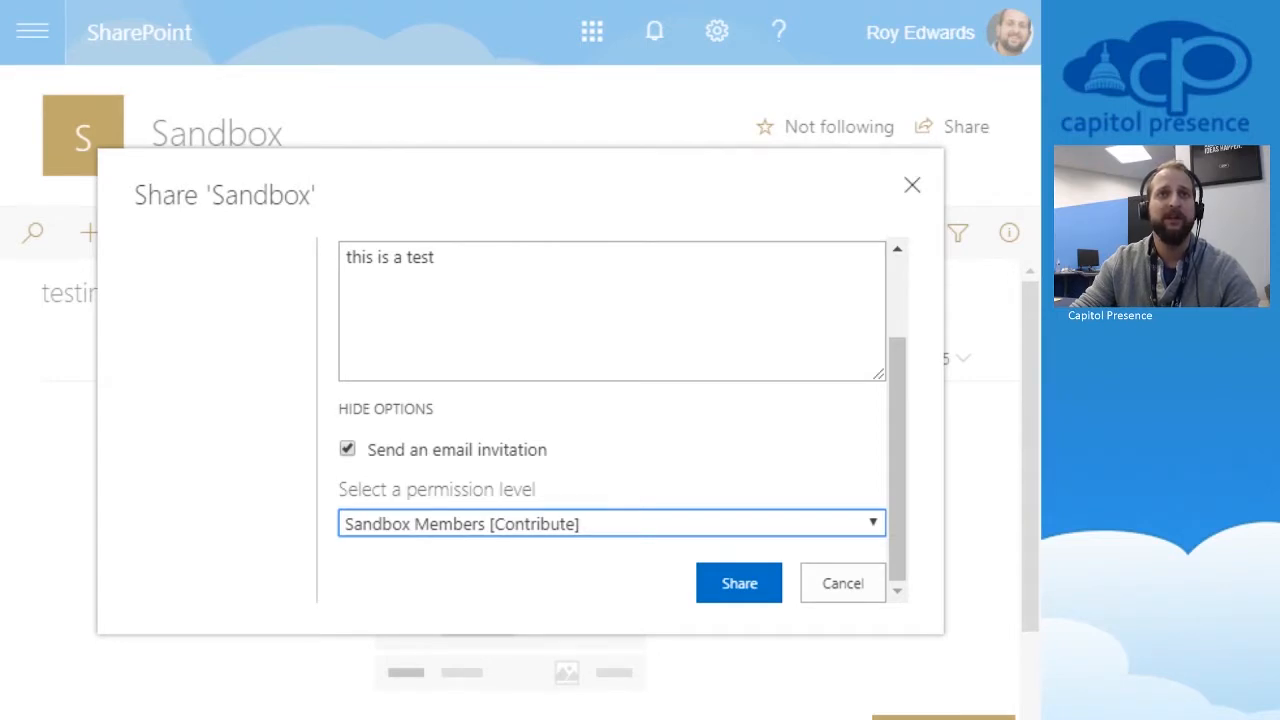
Examine the list of people the Sandbox site is already shared with.
{"action": "left_click", "coordinate": [739, 583]}
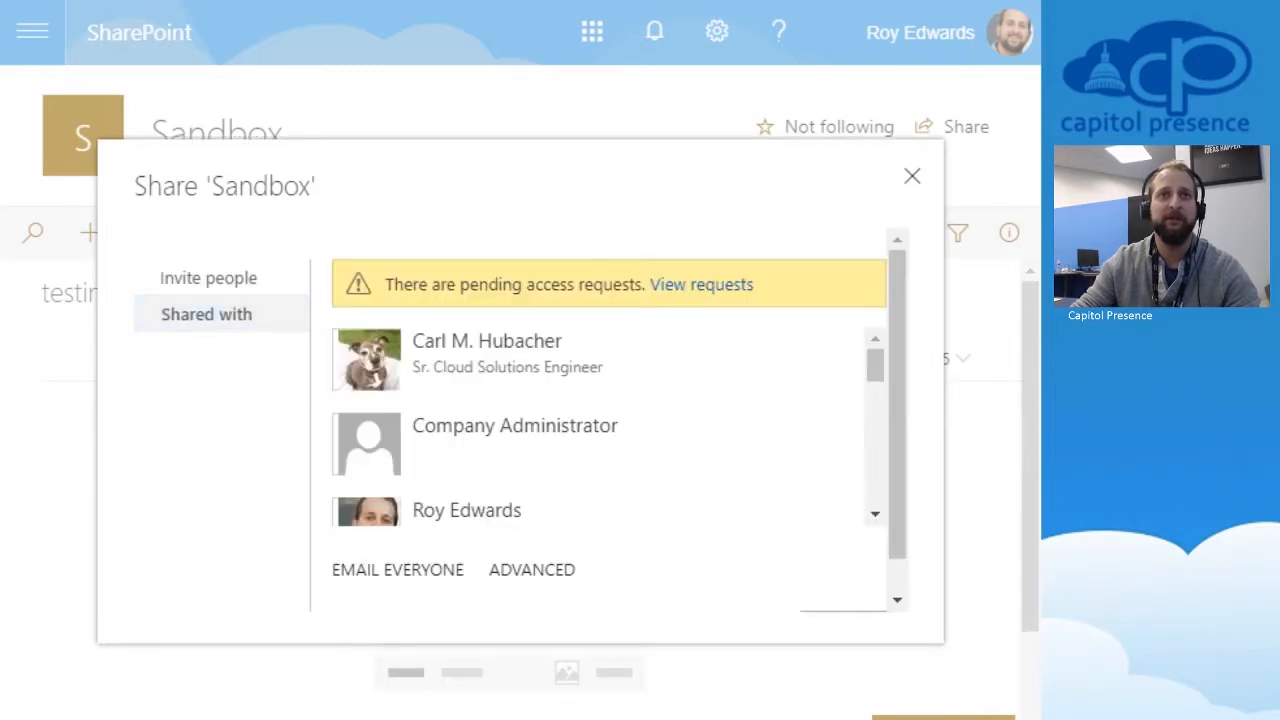
{"action": "scroll", "coordinate": [600, 425], "scroll_direction": "down", "scroll_amount": 1}
{"action": "scroll", "coordinate": [600, 425], "scroll_direction": "down", "scroll_amount": 5}
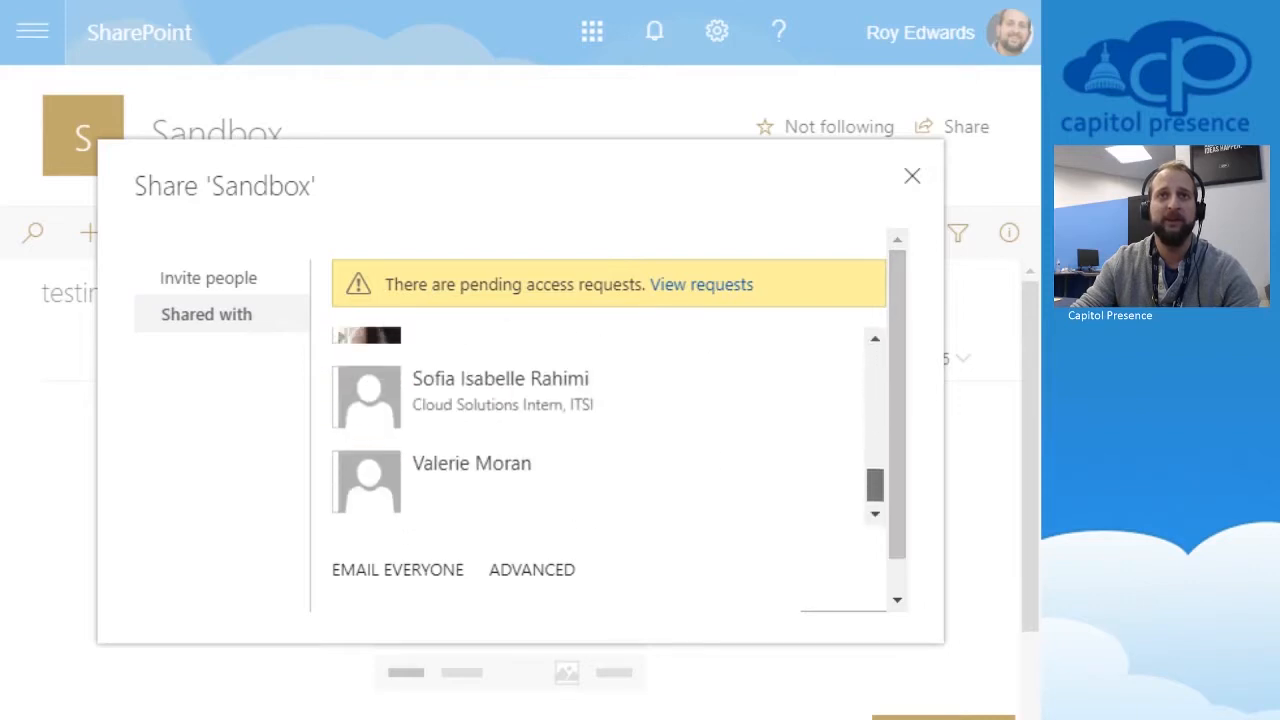
{"action": "scroll", "coordinate": [600, 425], "scroll_direction": "up", "scroll_amount": 10}
Return to the invitation and share the Sandbox site with the invitee at the Sandbox Members [Contribute] level.
{"action": "left_click", "coordinate": [208, 278]}
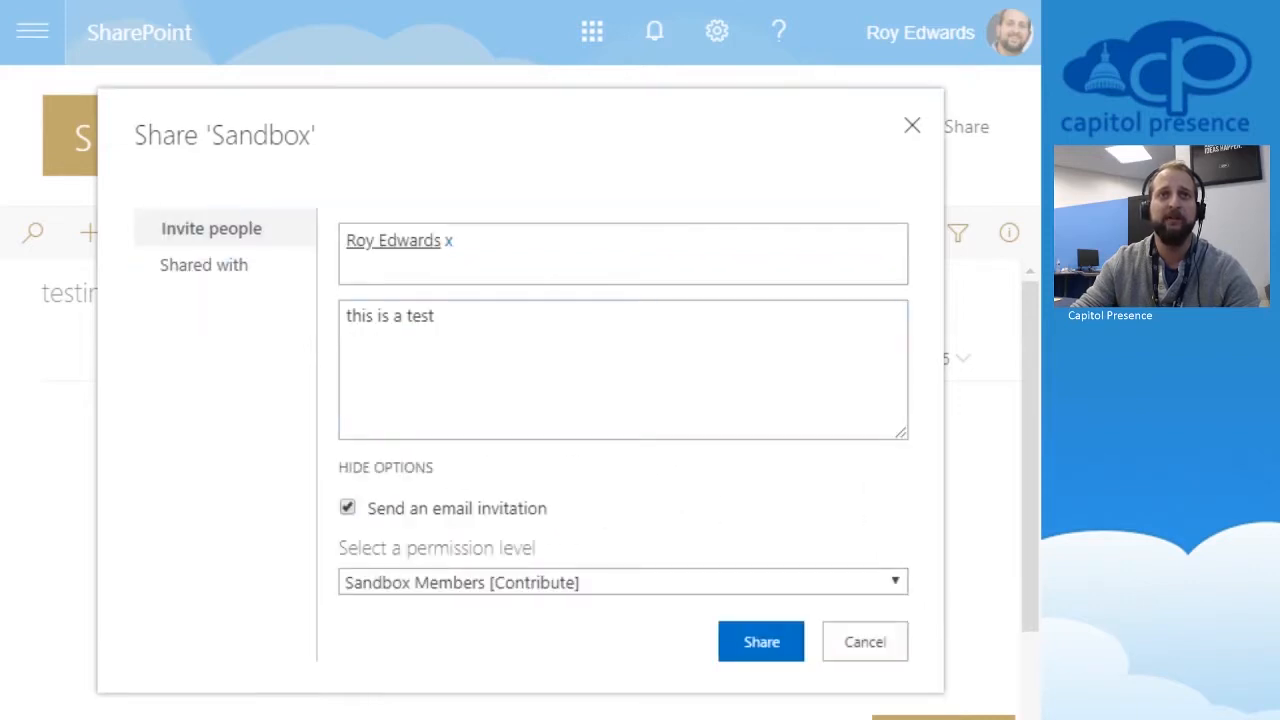
{"action": "left_click", "coordinate": [623, 582]}
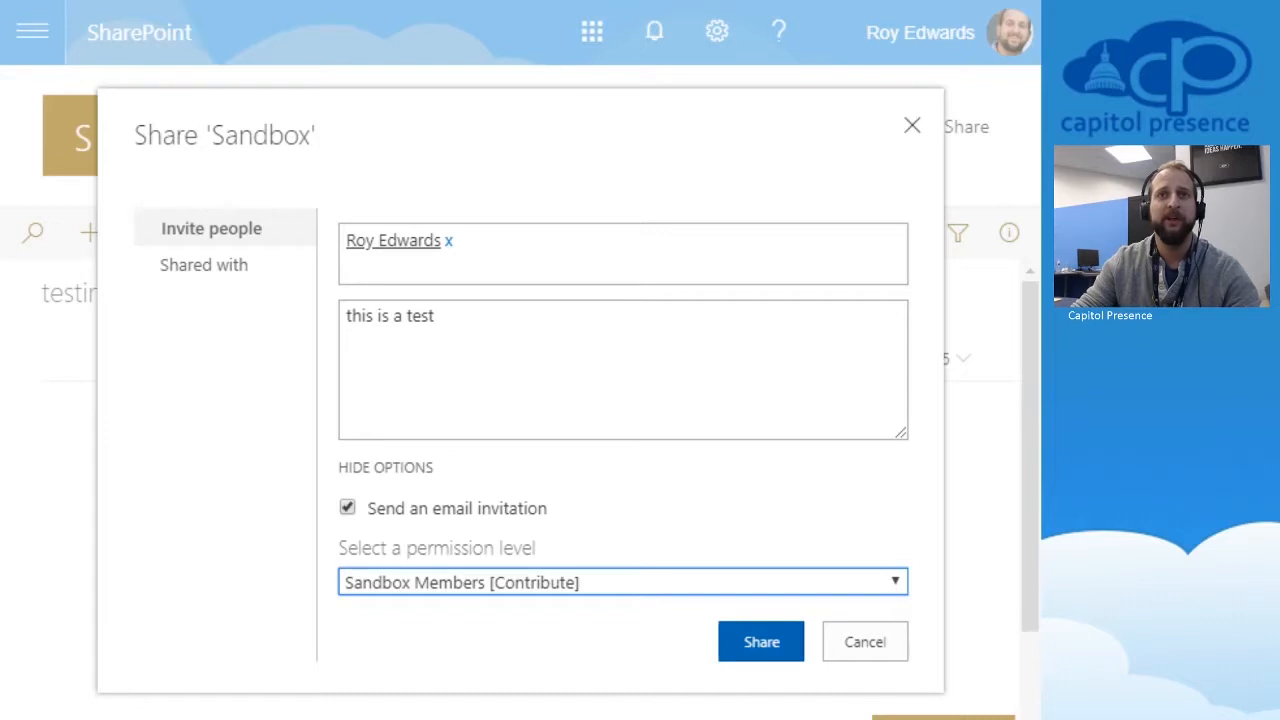
{"action": "left_click", "coordinate": [761, 641]}
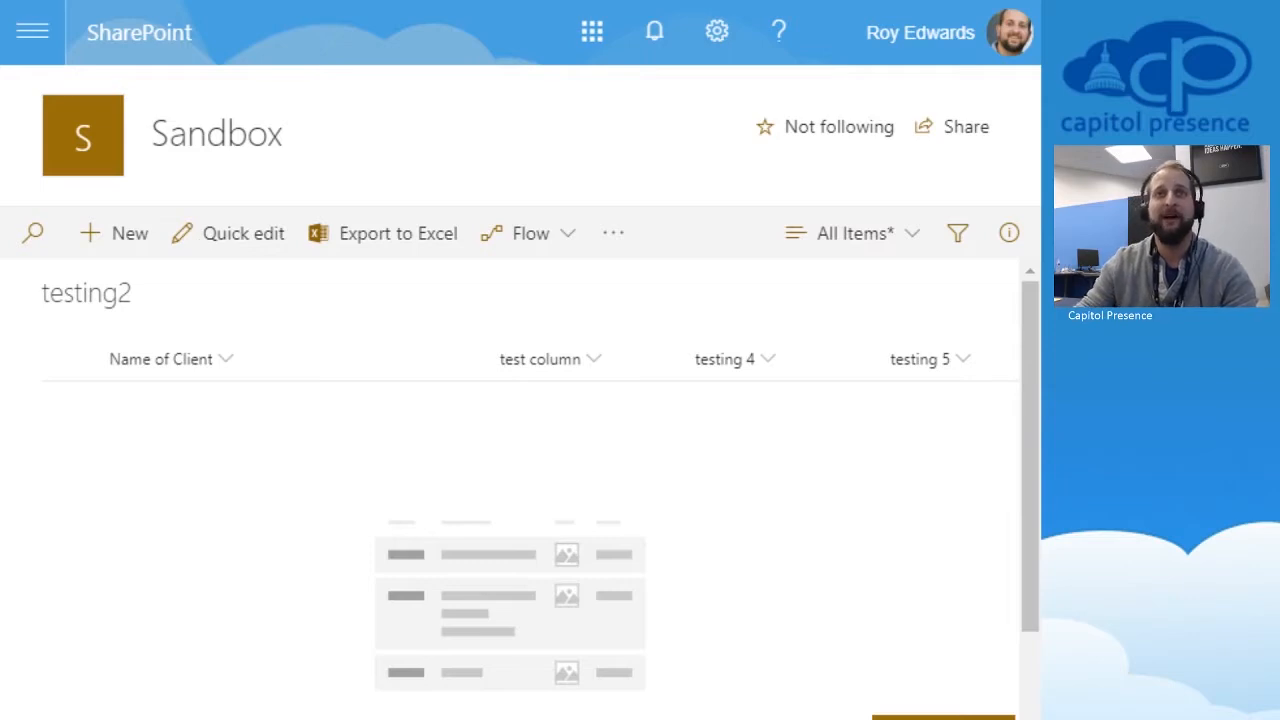
Open the permissions page of the testing2 list from its list settings.
{"action": "left_click", "coordinate": [716, 31]}
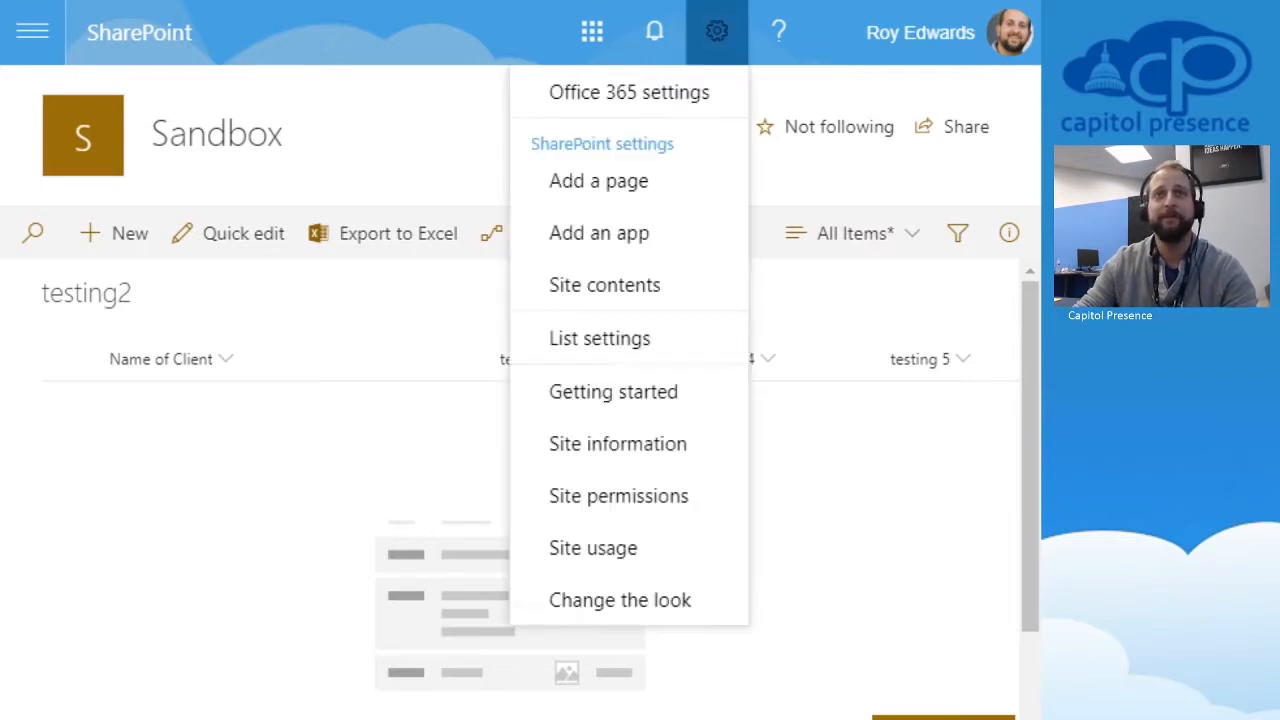
{"action": "left_click", "coordinate": [605, 342]}
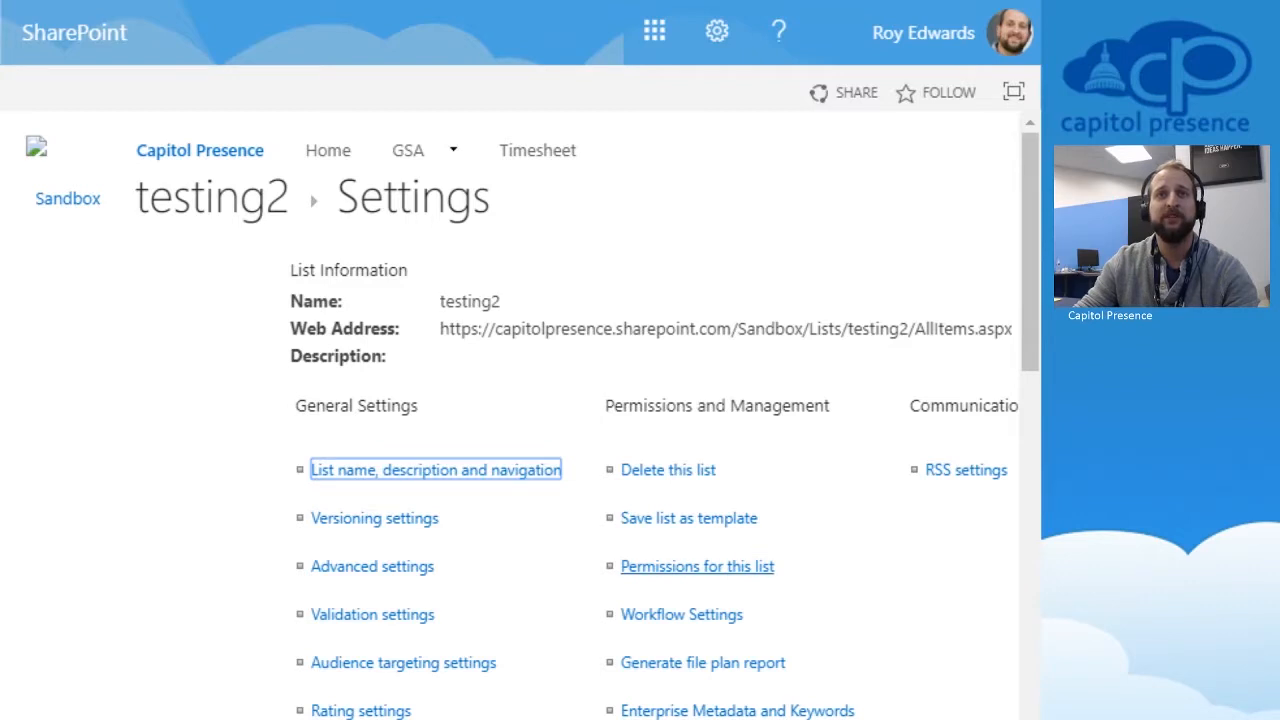
{"action": "left_click", "coordinate": [697, 567]}
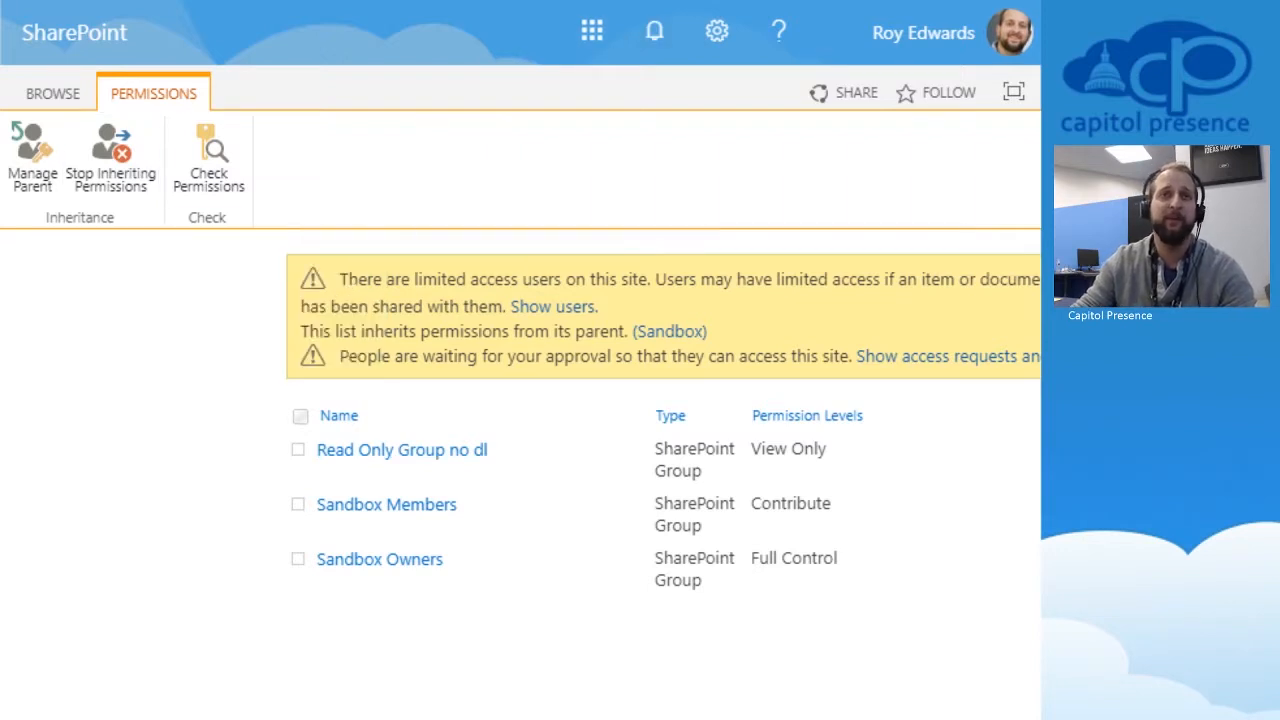
Check the invited user's permissions on the testing2 list, review the granted levels and factors, and close the check.
{"action": "left_click", "coordinate": [208, 160]}
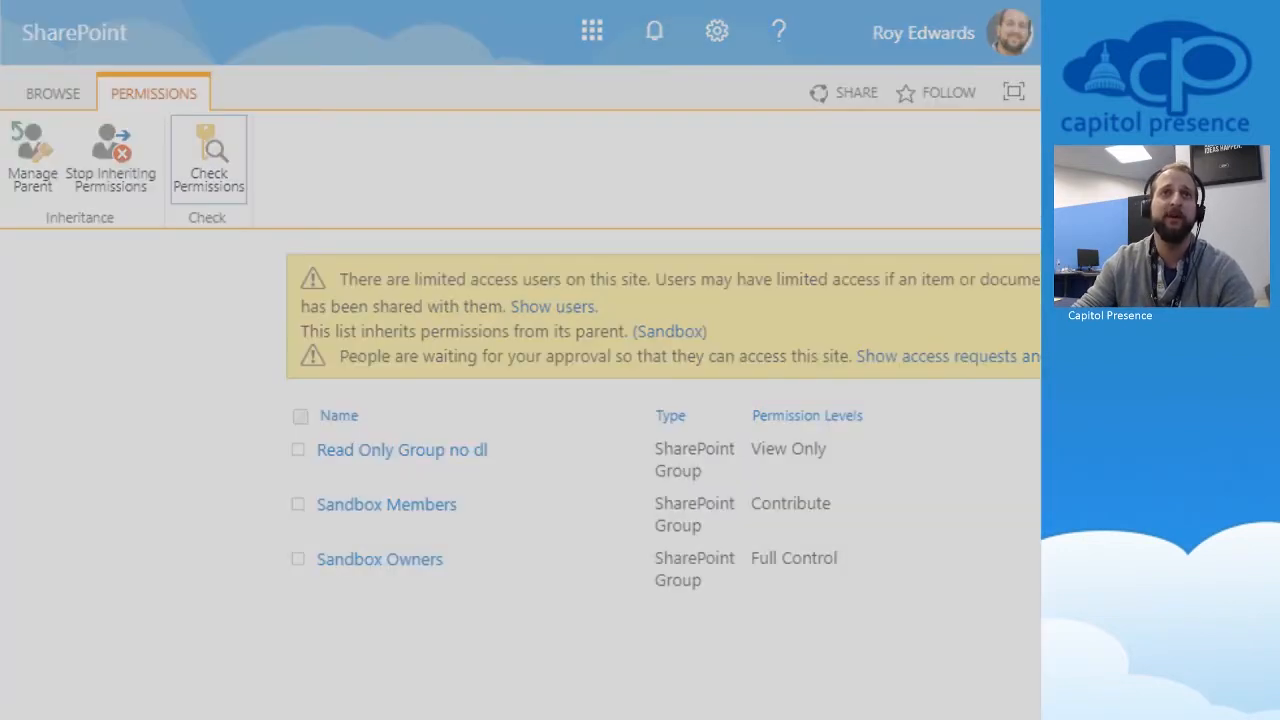
{"action": "type", "text": "roy"}
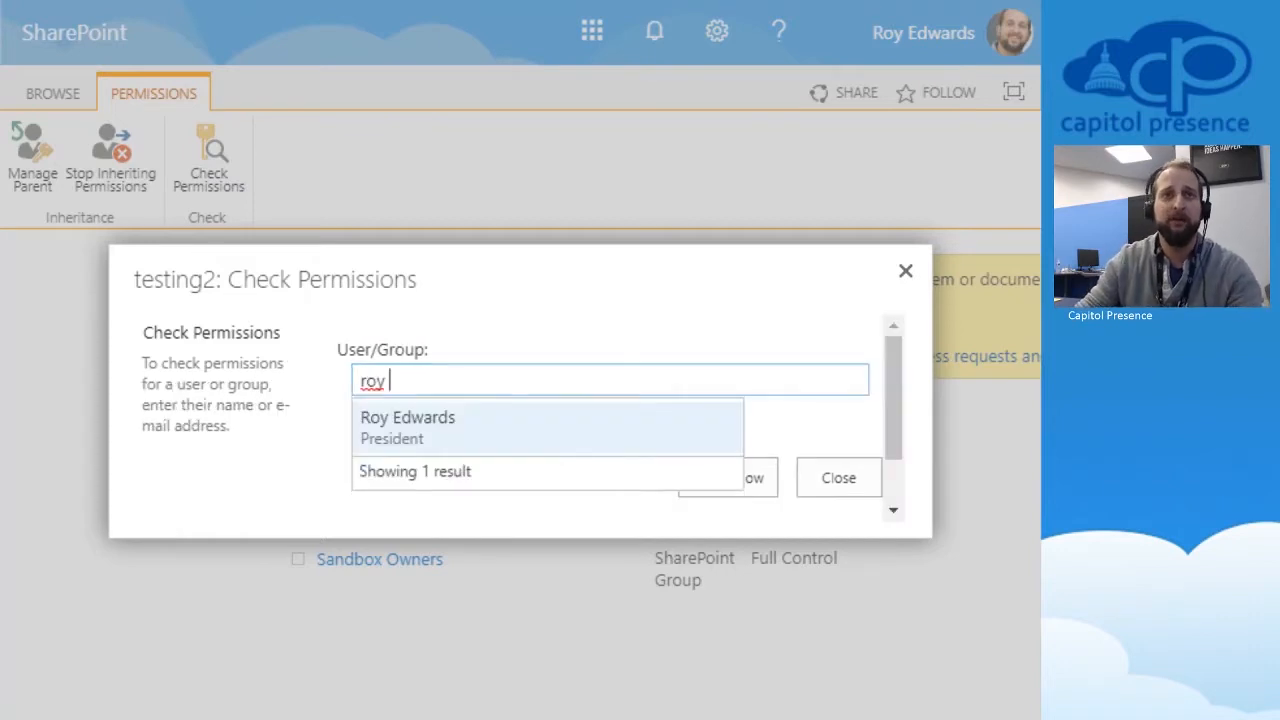
{"action": "left_click", "coordinate": [408, 427]}
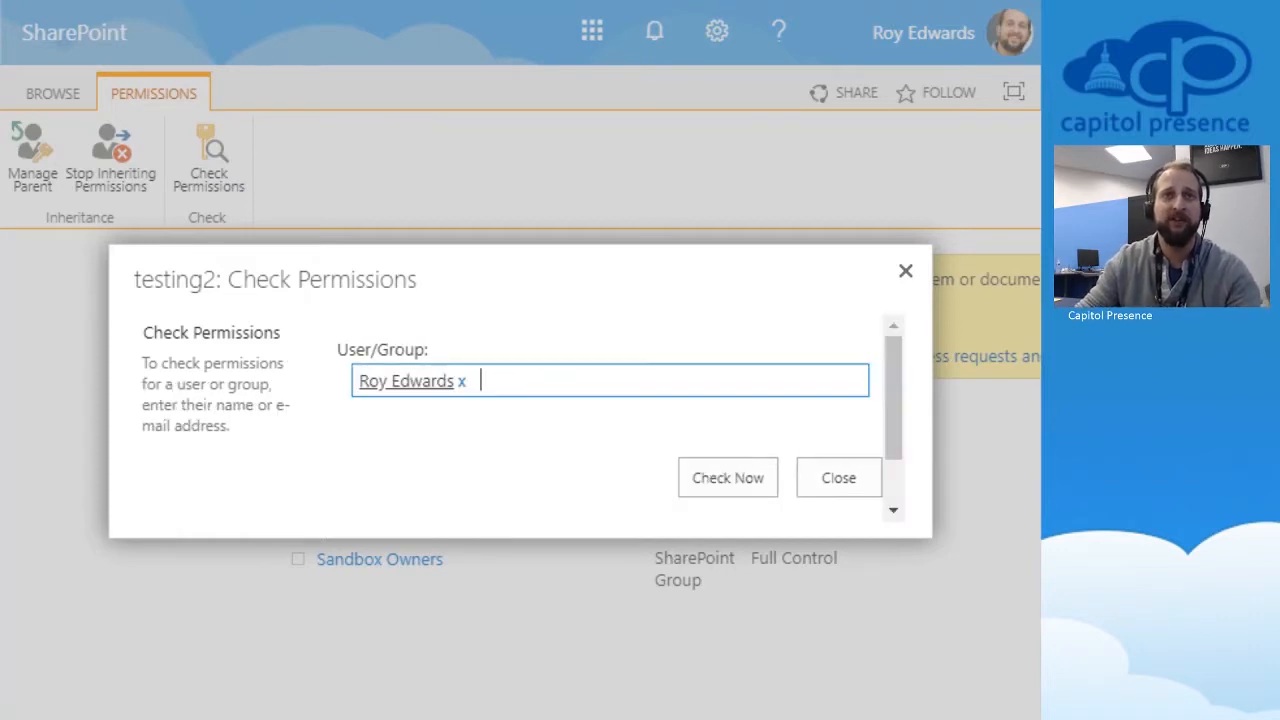
{"action": "left_click", "coordinate": [728, 478]}
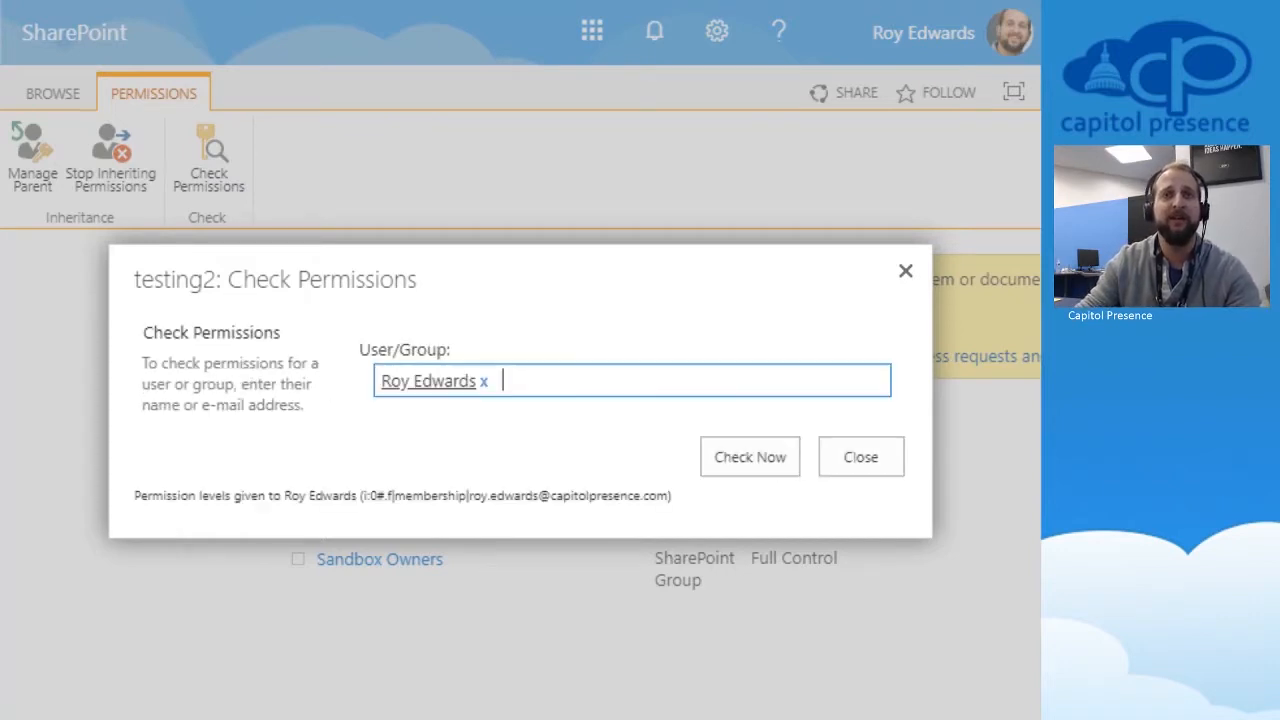
{"action": "scroll", "coordinate": [500, 450], "scroll_direction": "down", "scroll_amount": 3}
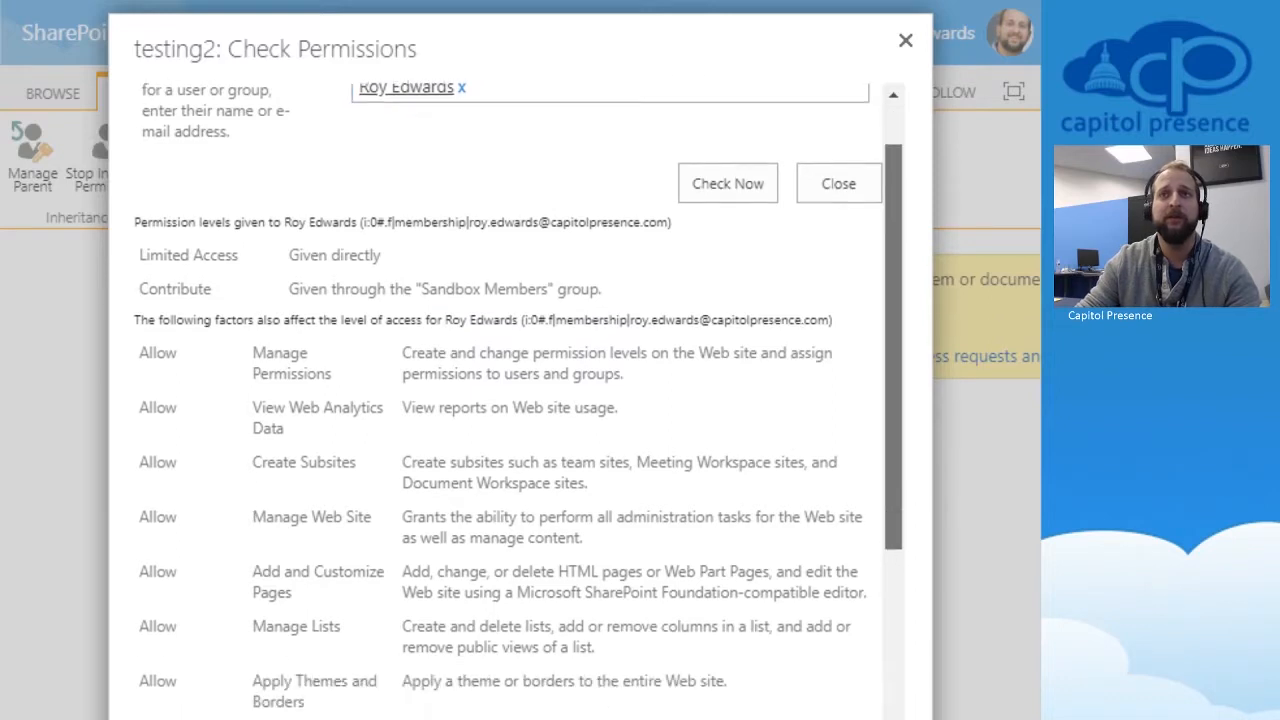
{"action": "scroll", "coordinate": [500, 450], "scroll_direction": "up", "scroll_amount": 3}
{"action": "scroll", "coordinate": [500, 450], "scroll_direction": "down", "scroll_amount": 3}
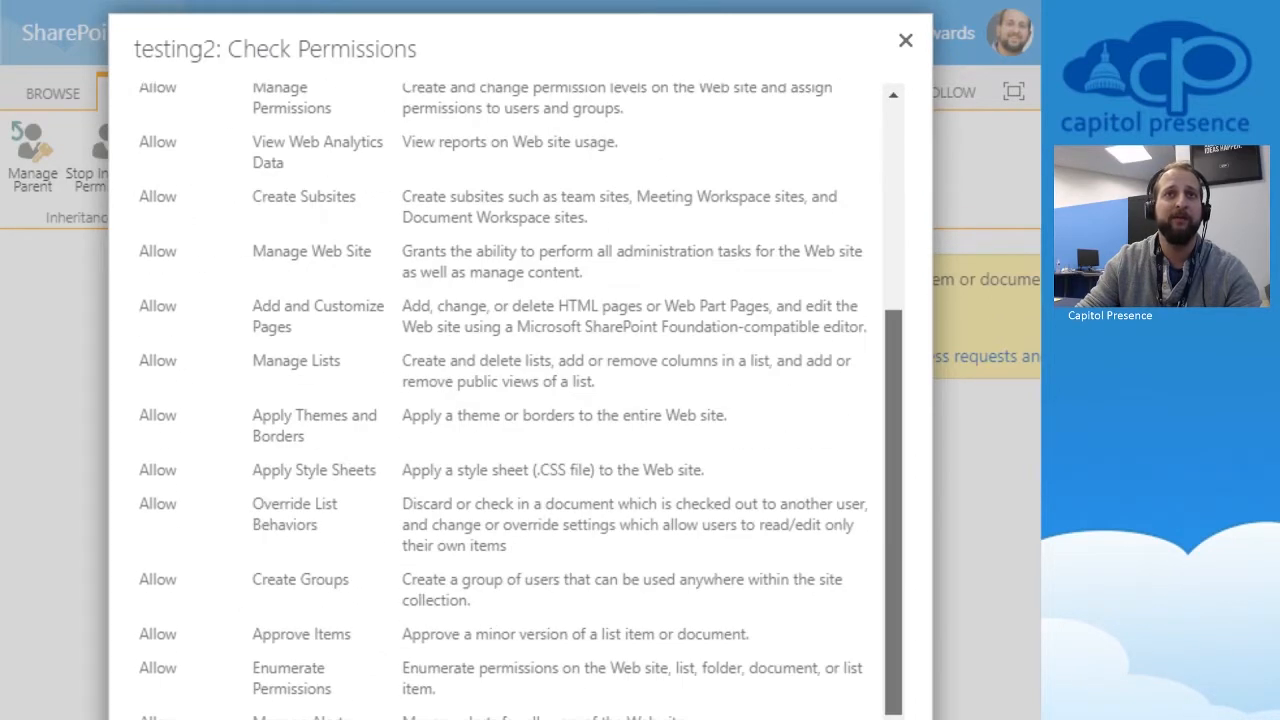
{"action": "scroll", "coordinate": [500, 450], "scroll_direction": "up", "scroll_amount": 3}
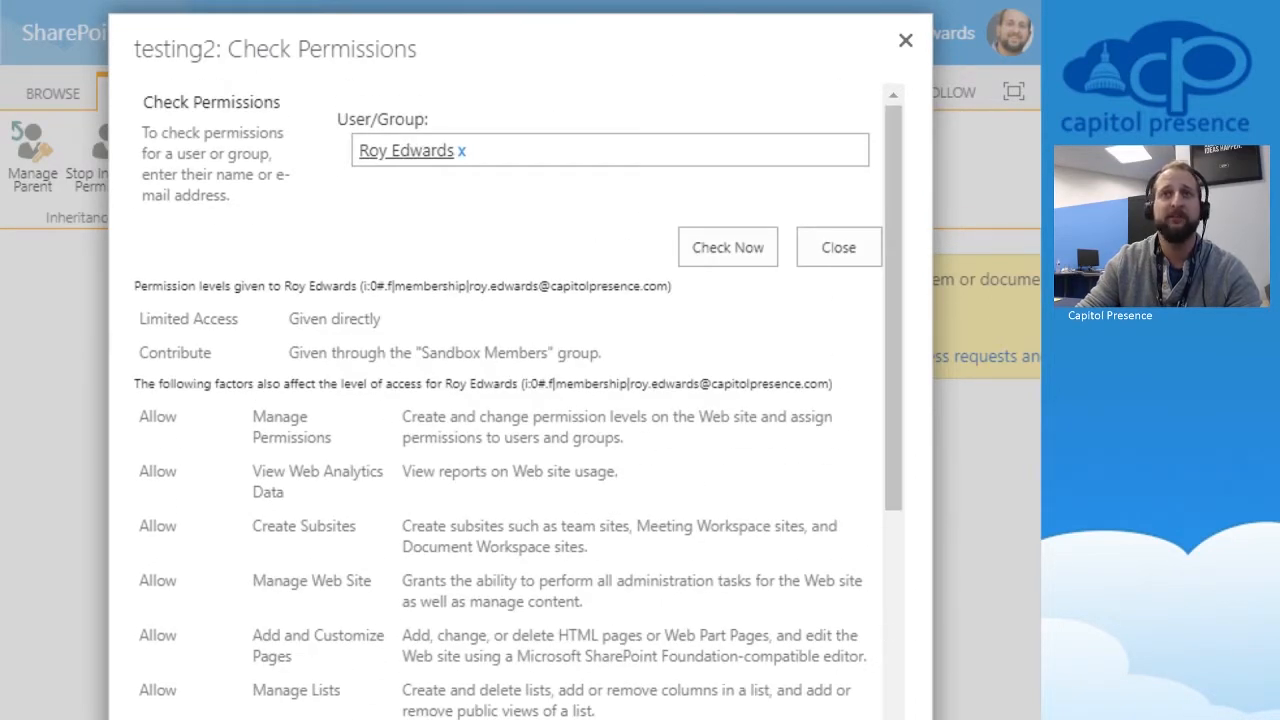
{"action": "left_click", "coordinate": [838, 247]}
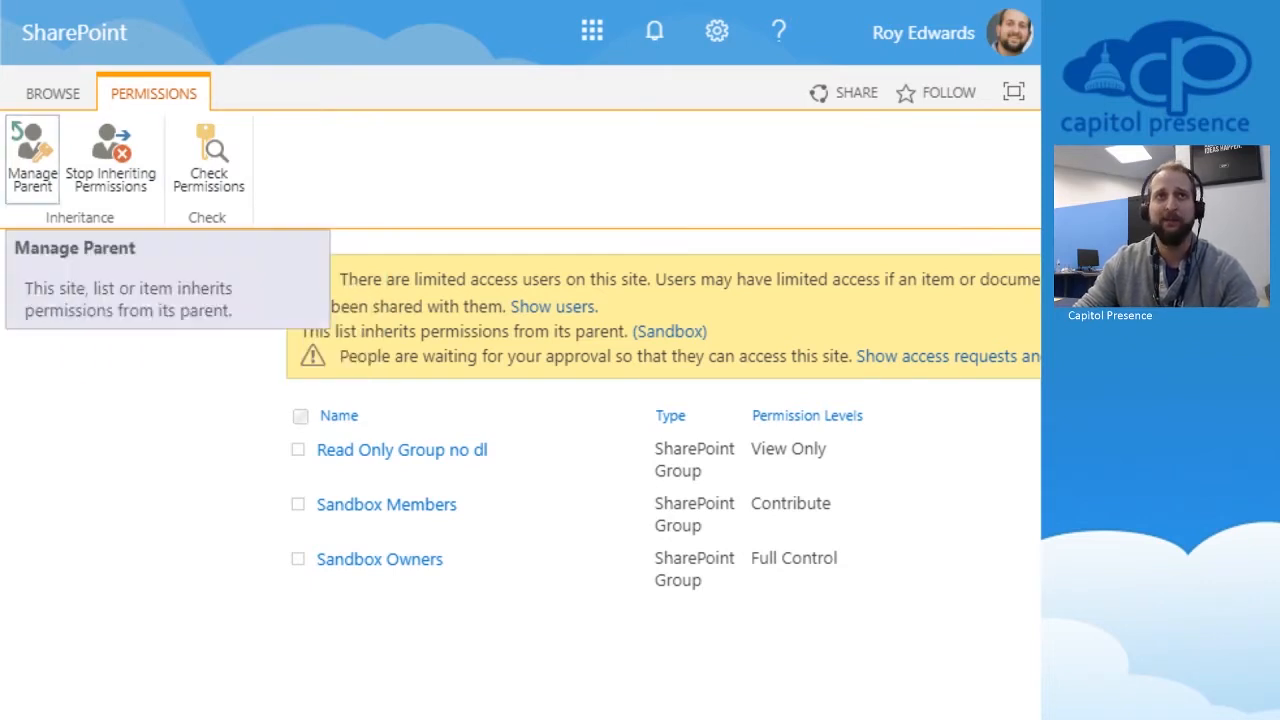
Go to the parent site's permissions and start a new group named testinggroup.
{"action": "left_click", "coordinate": [32, 158]}
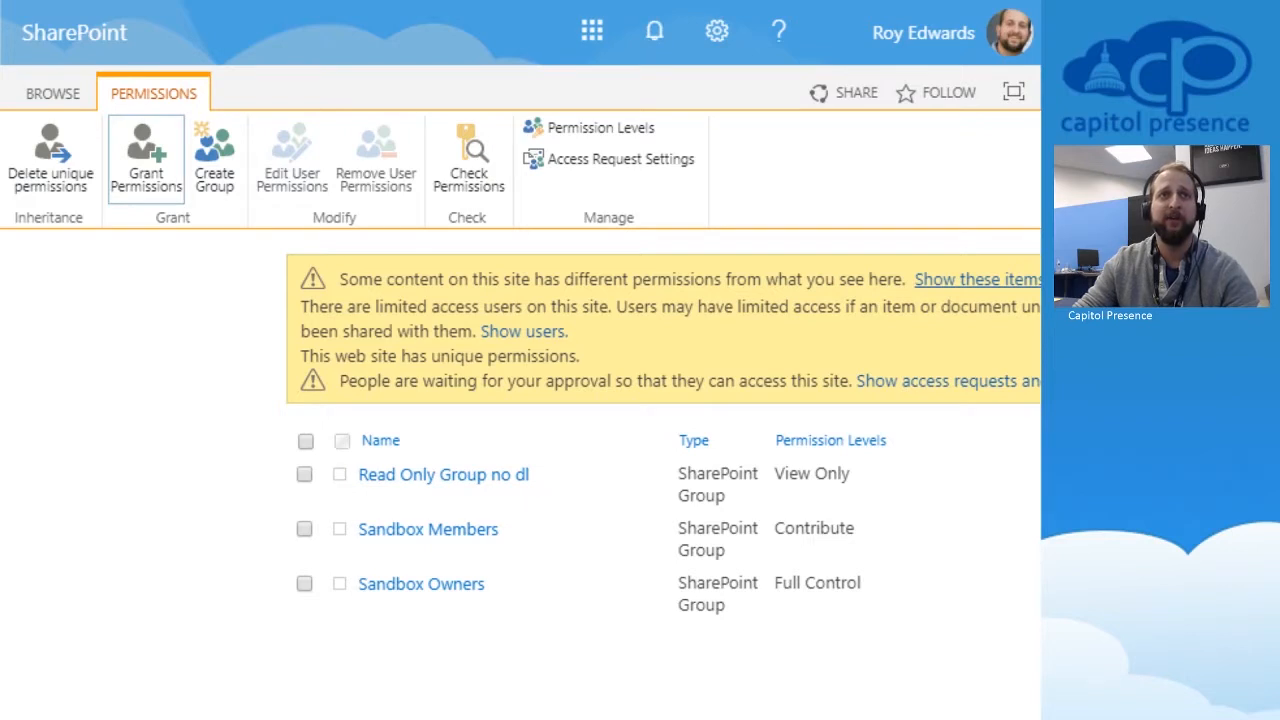
{"action": "left_click", "coordinate": [214, 158]}
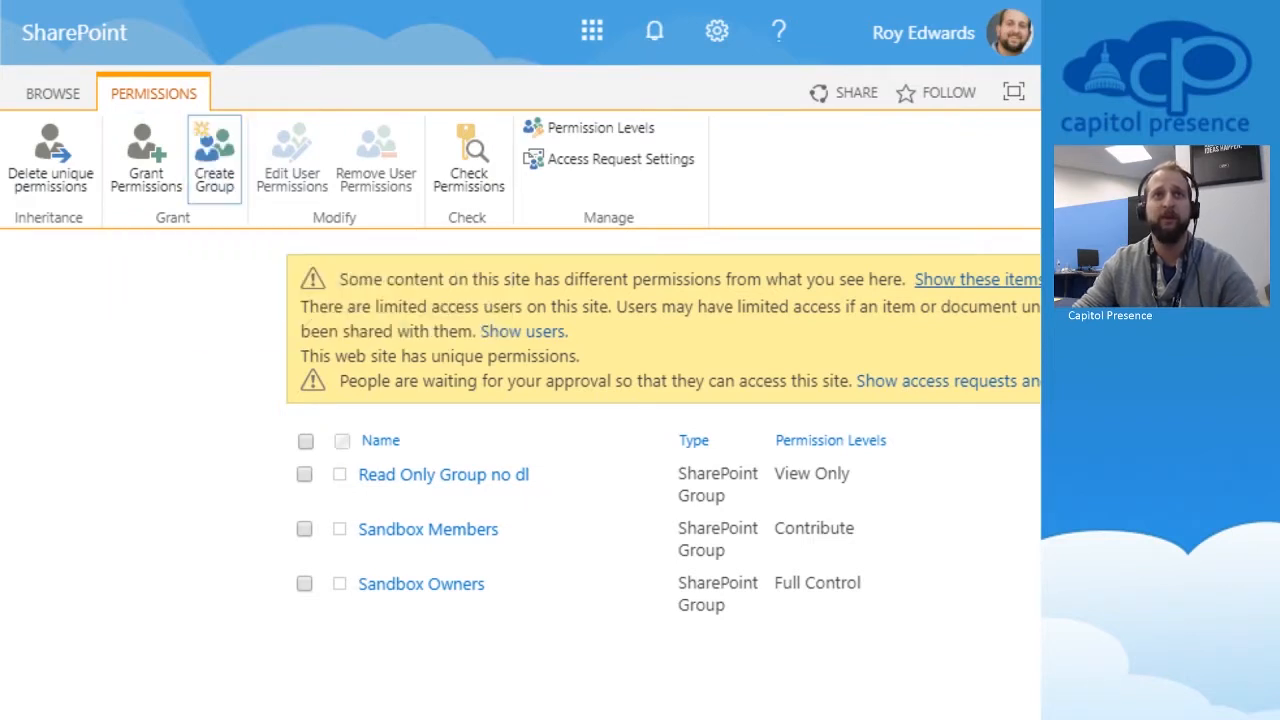
{"action": "type", "text": "t"}
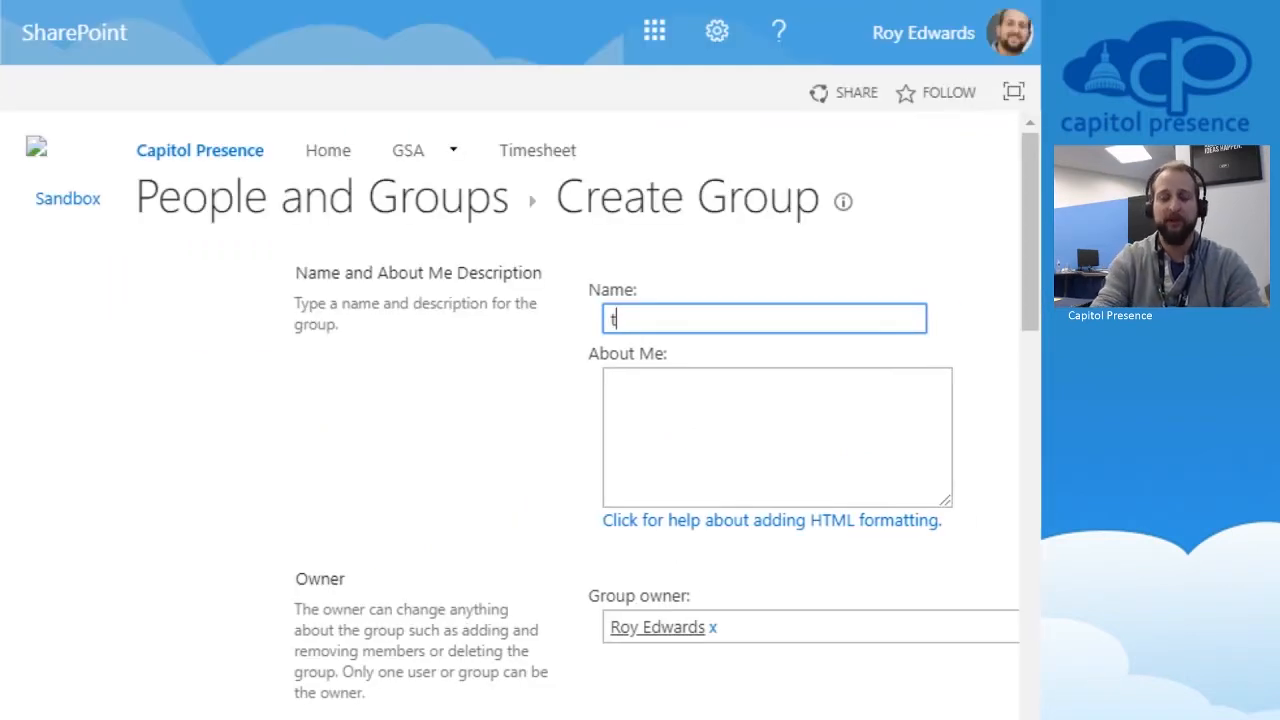
{"action": "type", "text": "estinggroup"}
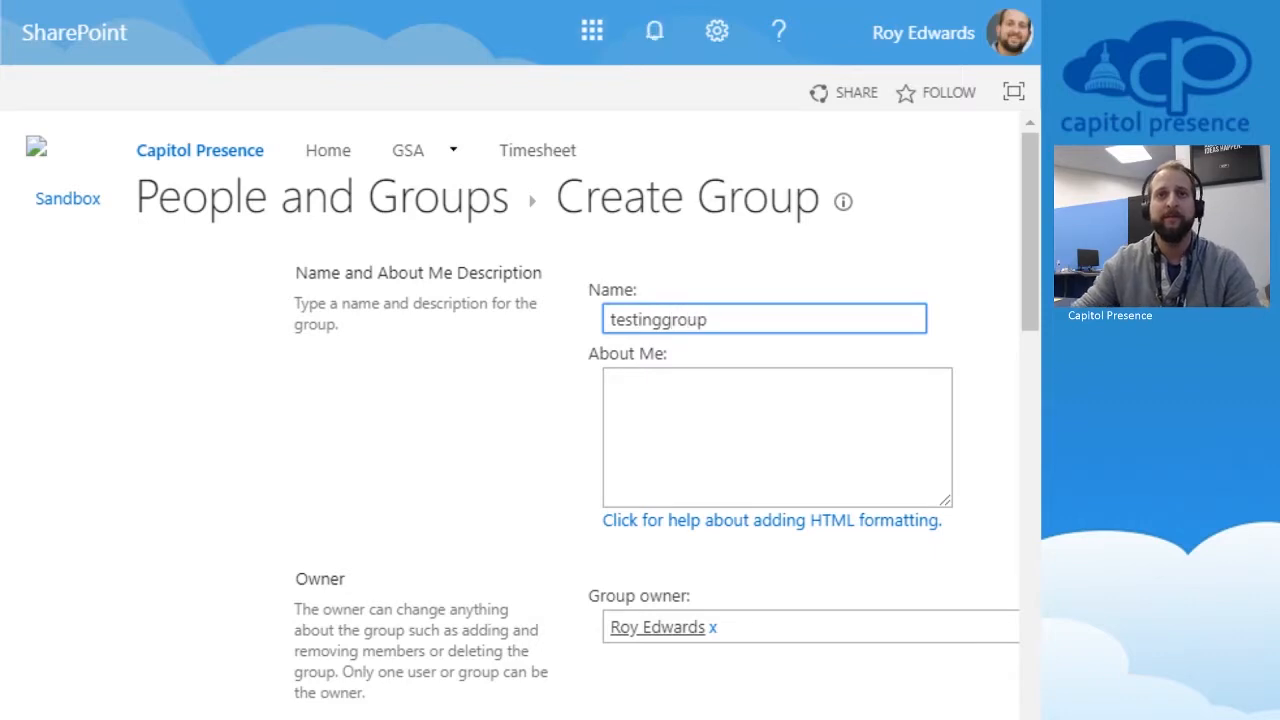
Give the new group the Edit permission level on the Sandbox site and create it with the default membership settings.
{"action": "scroll", "coordinate": [520, 415], "scroll_direction": "right", "scroll_amount": 2}
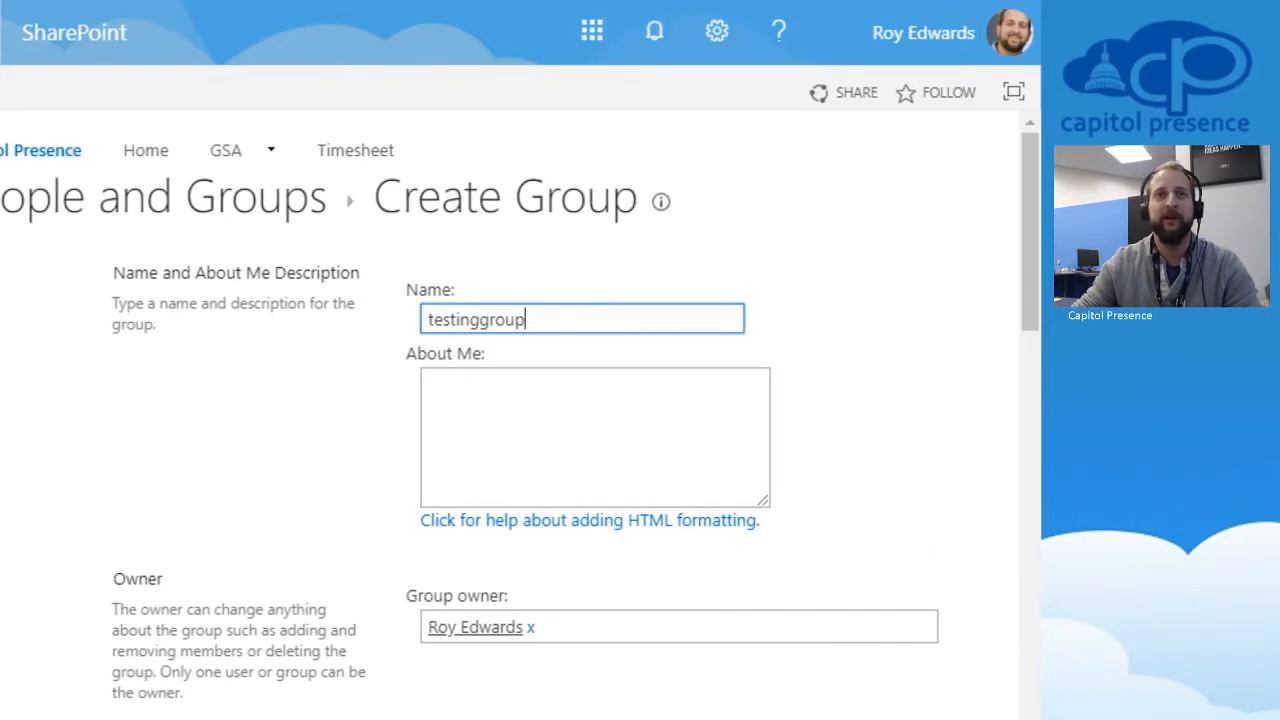
{"action": "scroll", "coordinate": [520, 415], "scroll_direction": "down", "scroll_amount": 5}
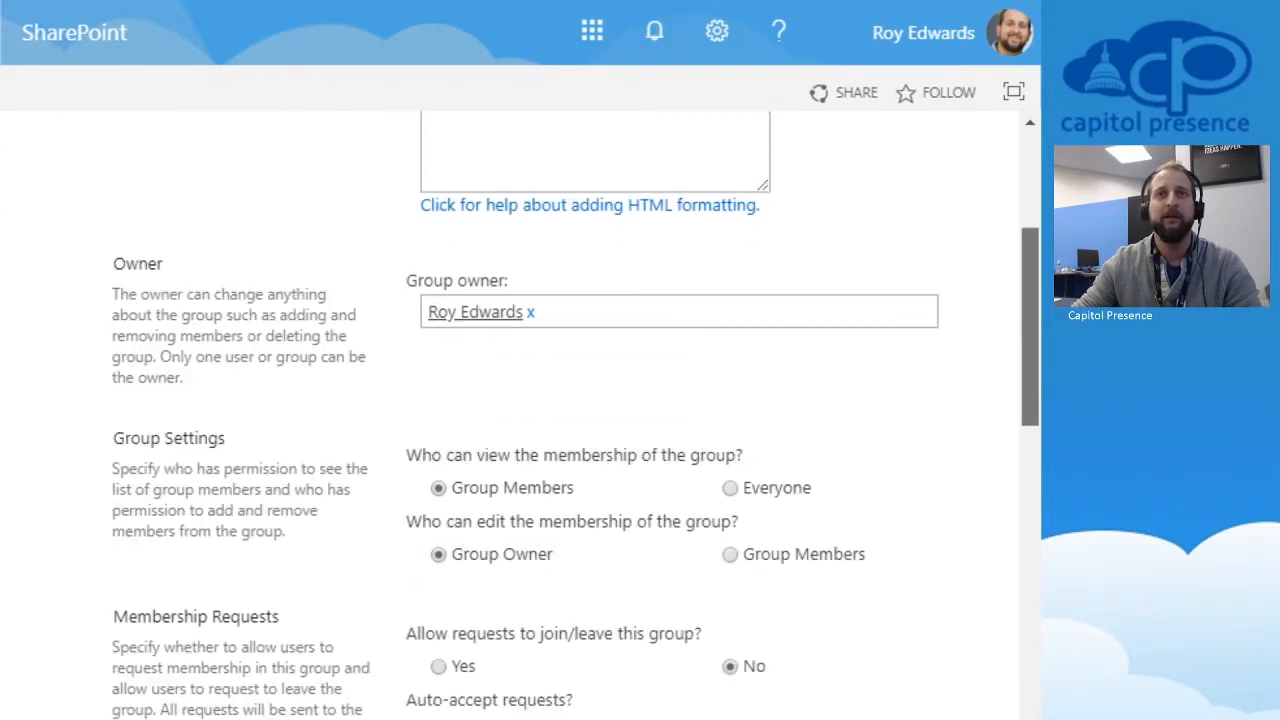
{"action": "scroll", "coordinate": [576, 415], "scroll_direction": "down", "scroll_amount": 3}
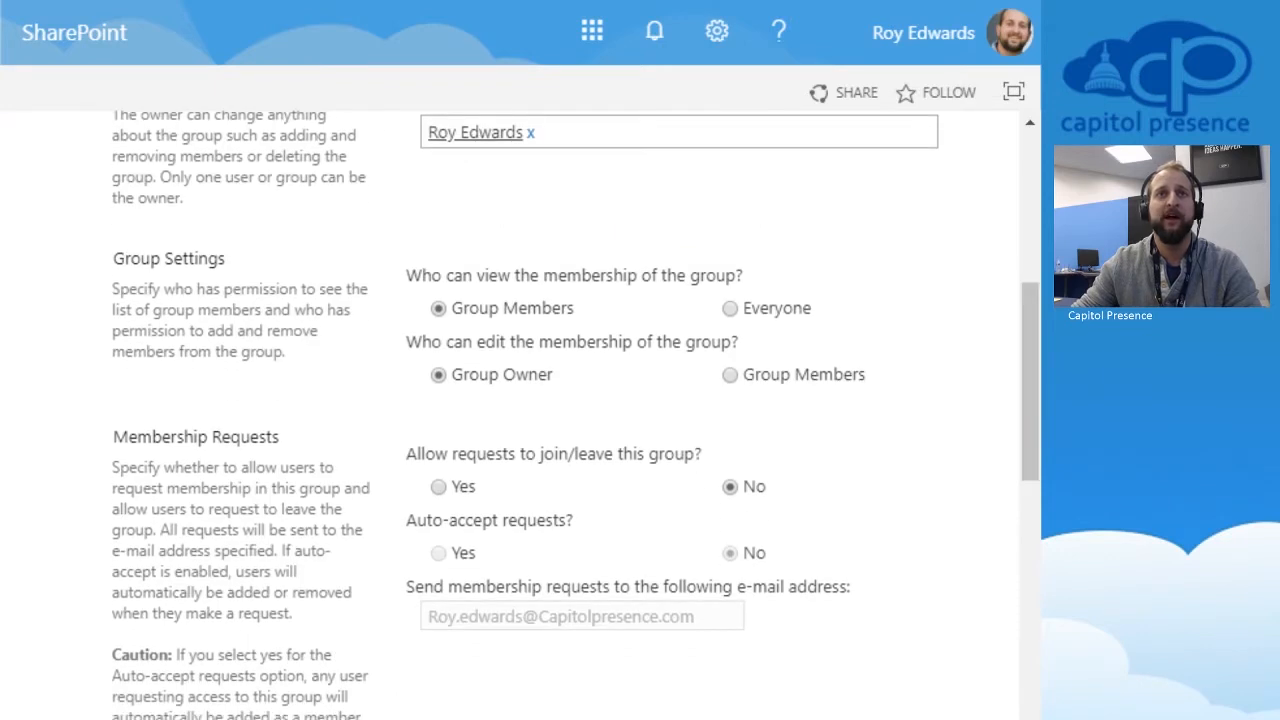
{"action": "scroll", "coordinate": [576, 415], "scroll_direction": "down", "scroll_amount": 2}
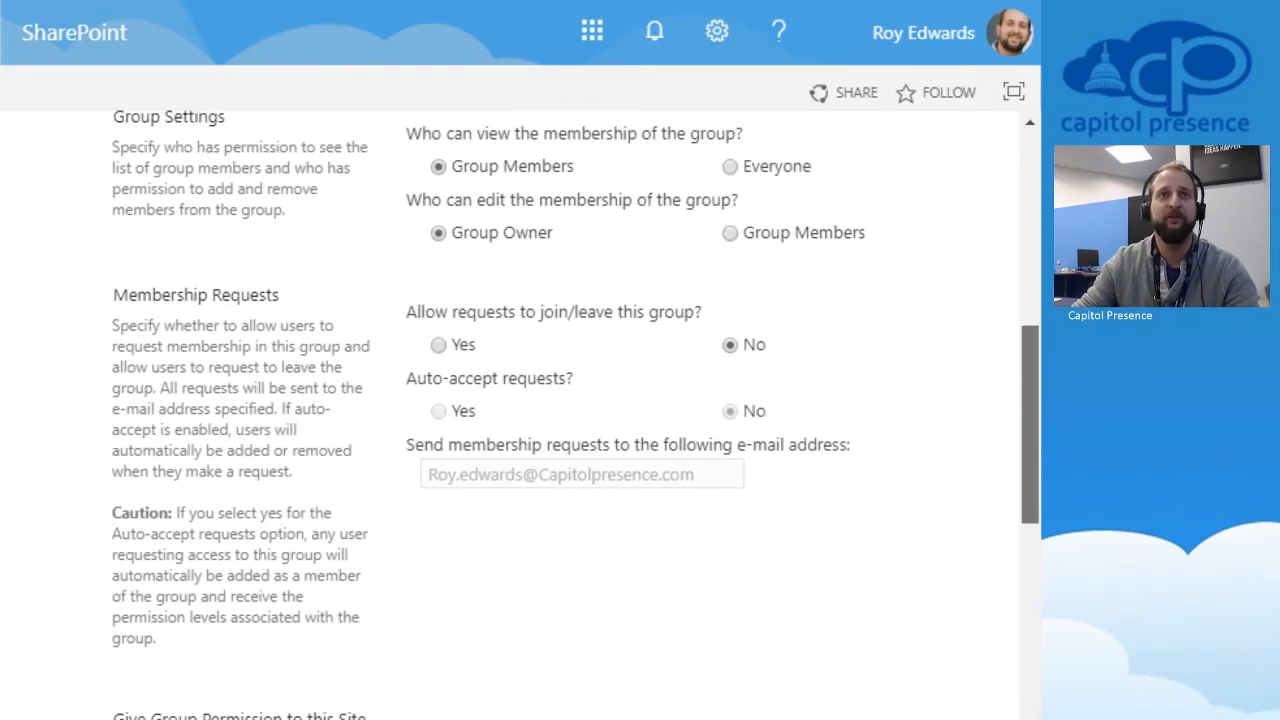
{"action": "scroll", "coordinate": [576, 415], "scroll_direction": "down", "scroll_amount": 3}
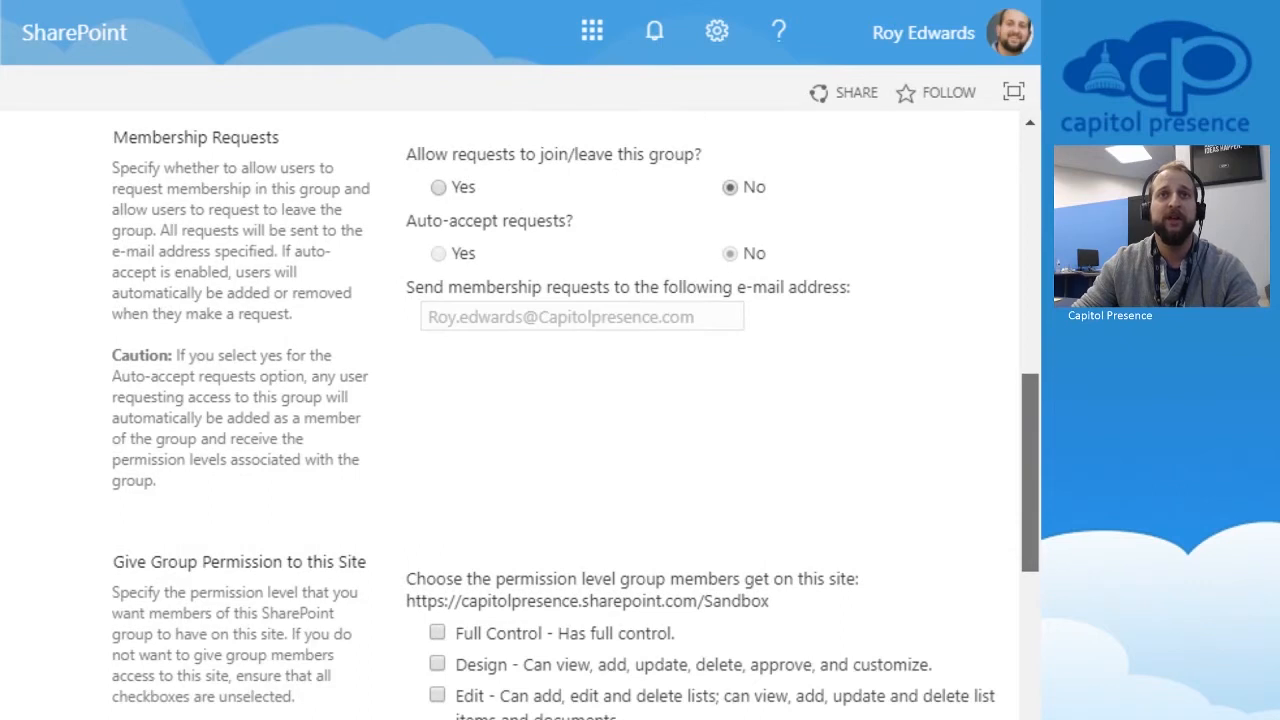
{"action": "scroll", "coordinate": [576, 415], "scroll_direction": "down", "scroll_amount": 8}
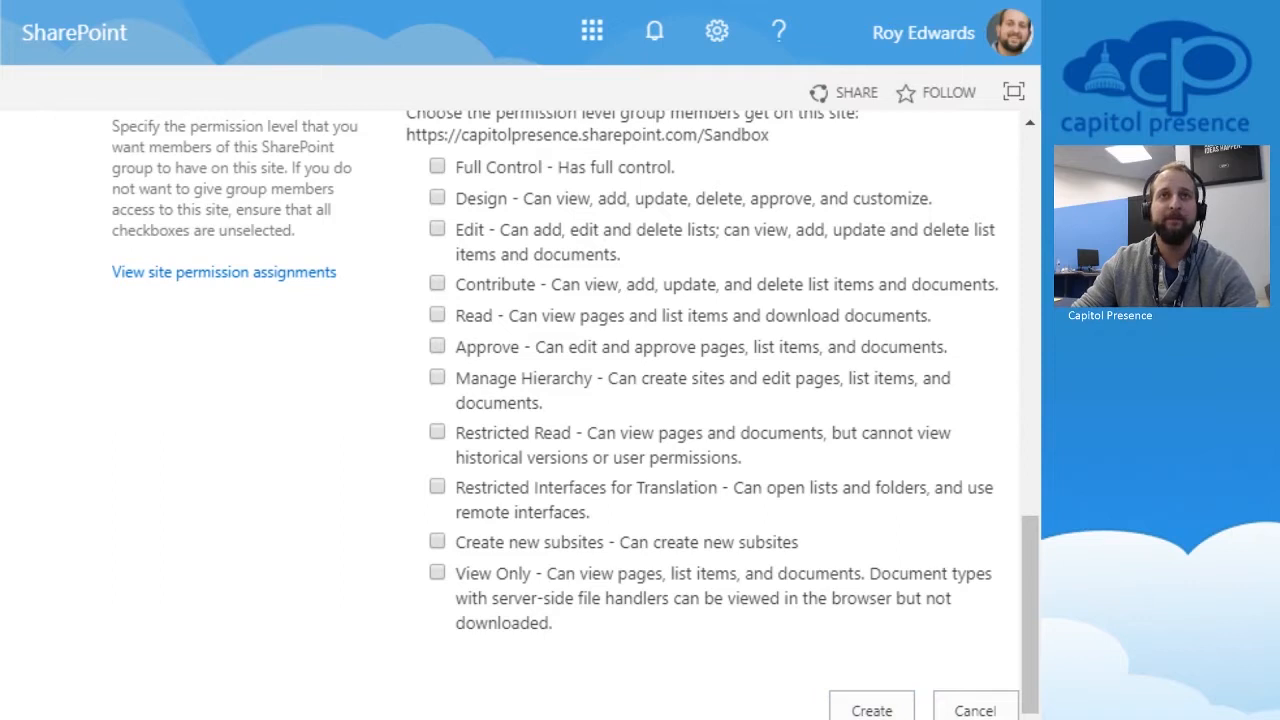
{"action": "left_click", "coordinate": [437, 229]}
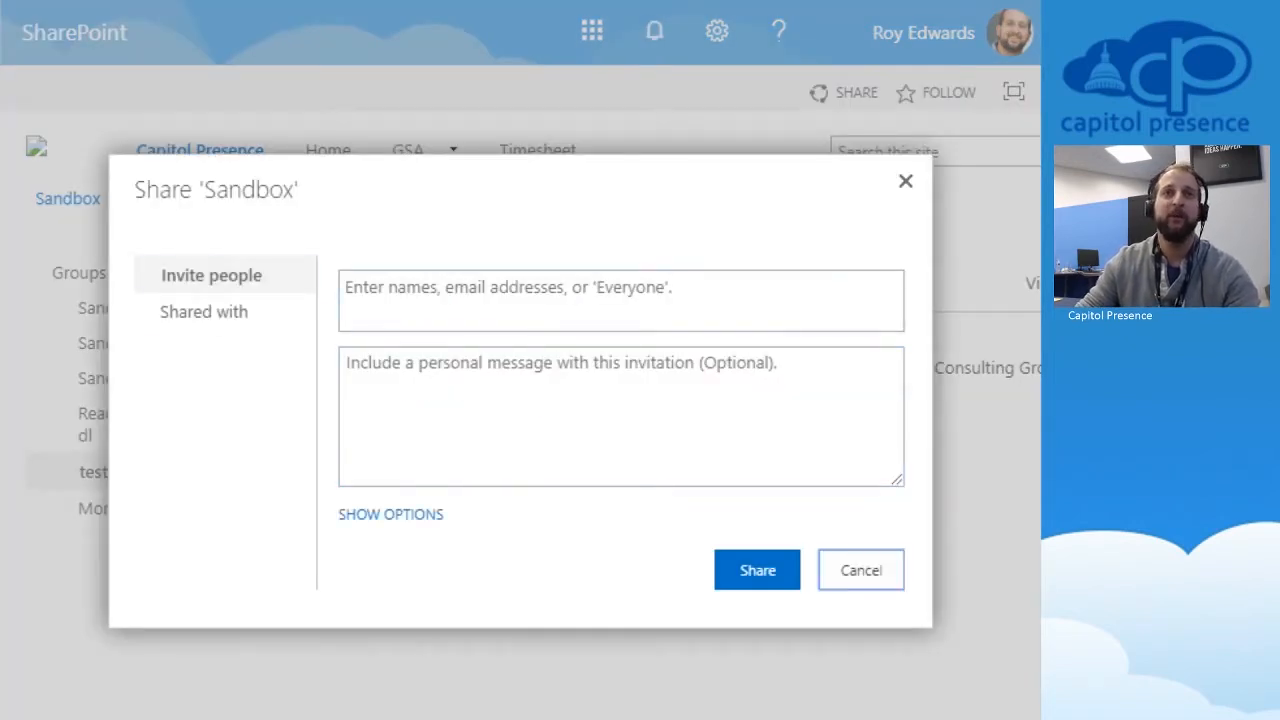
{"action": "left_click", "coordinate": [390, 514]}
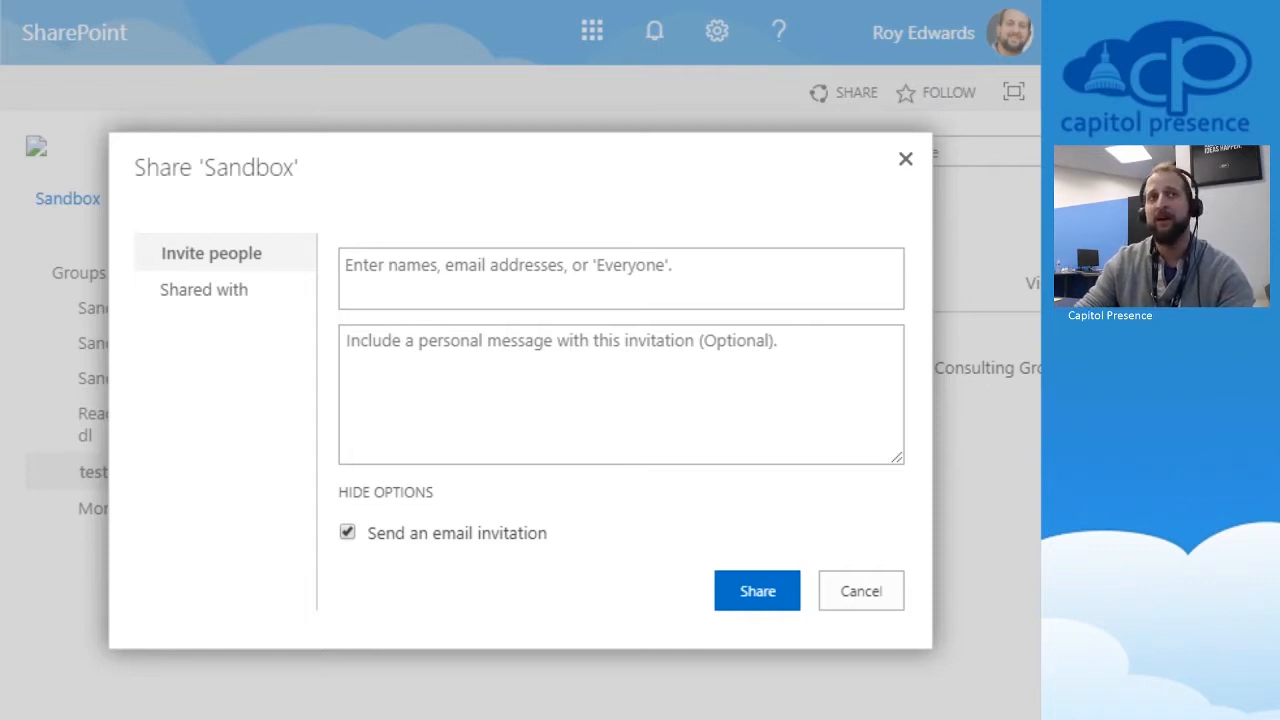
{"action": "left_click", "coordinate": [348, 532]}
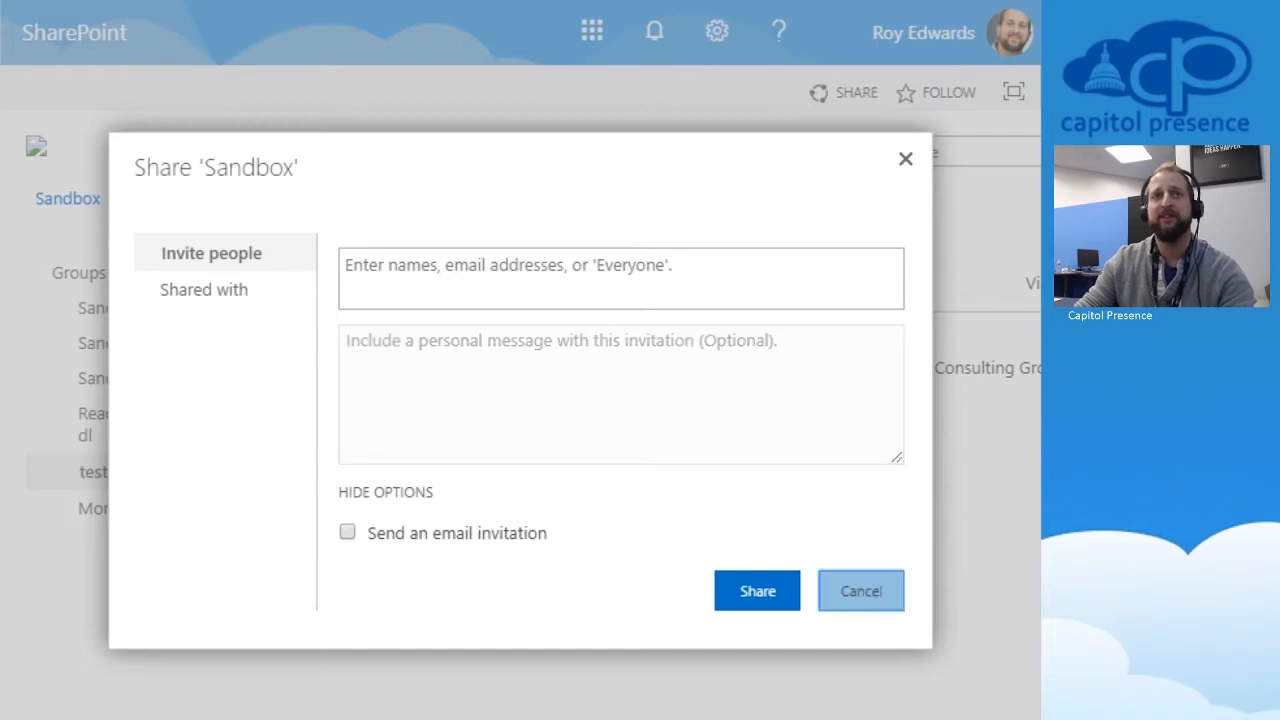
{"action": "left_click", "coordinate": [861, 591]}
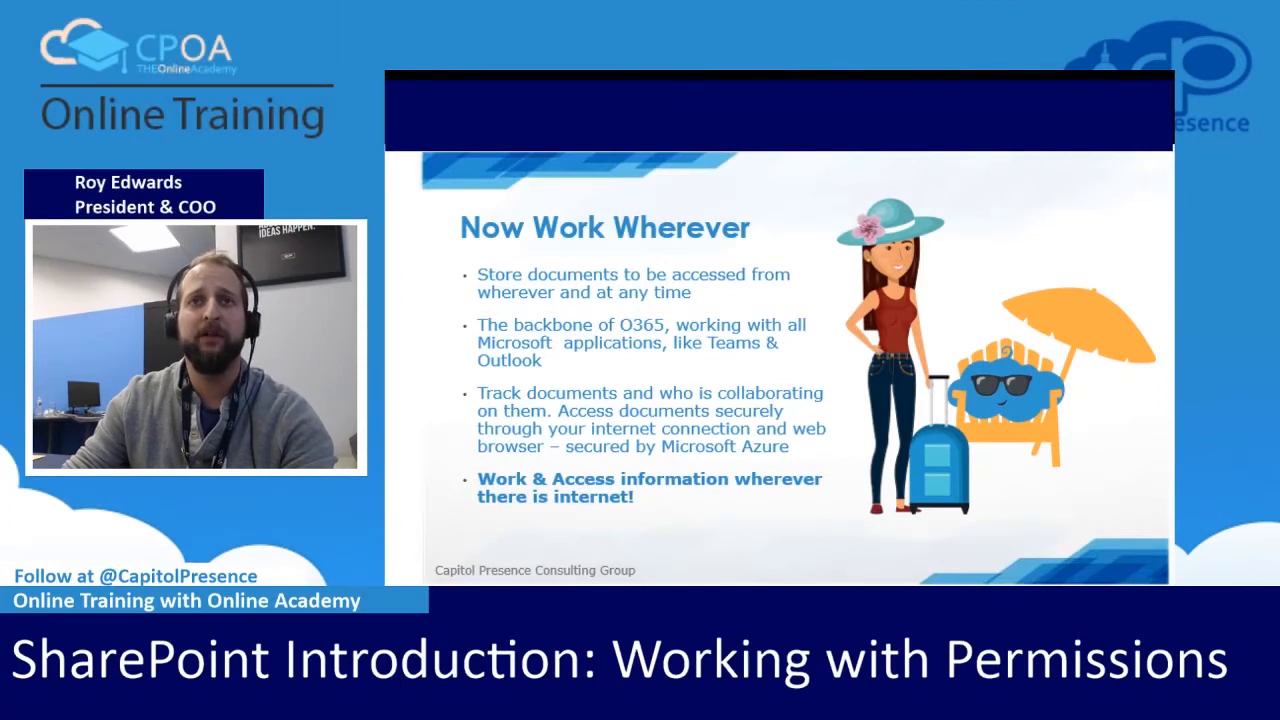
{"action": "key", "text": "Right"}
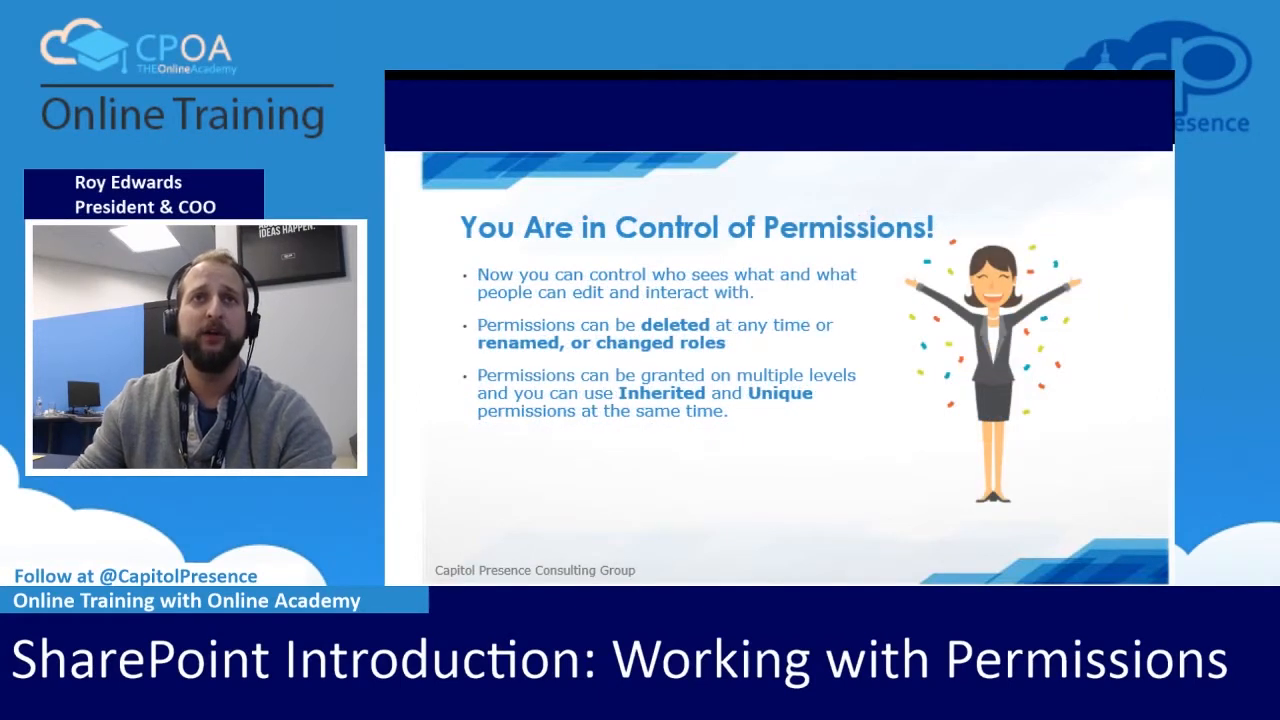